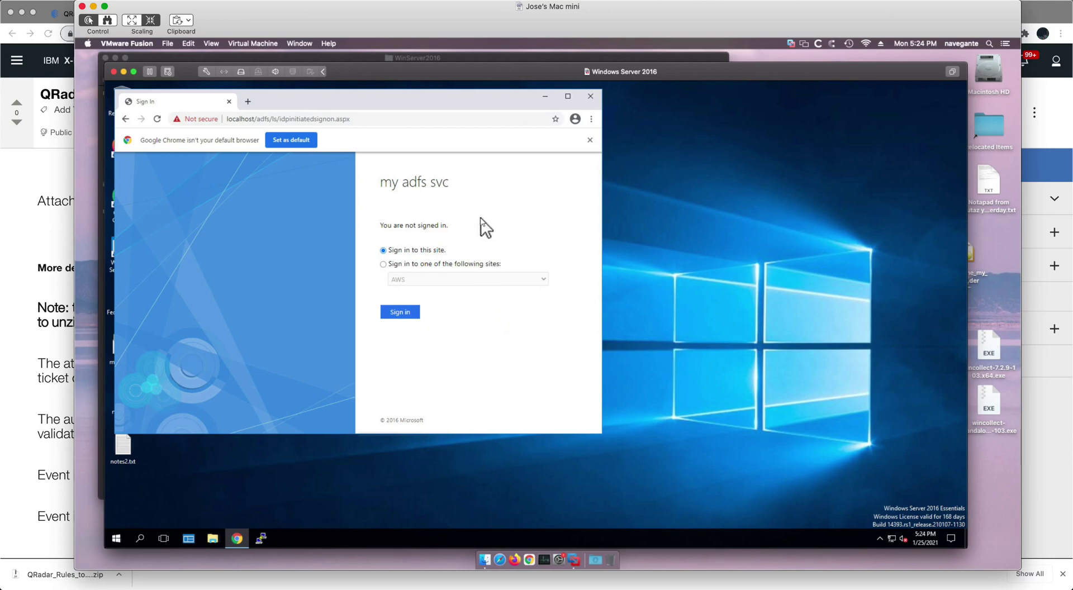
Choose AWS as the site to sign in to on the ADFS sign-on page and proceed to the credentials form
left_click(440, 264)
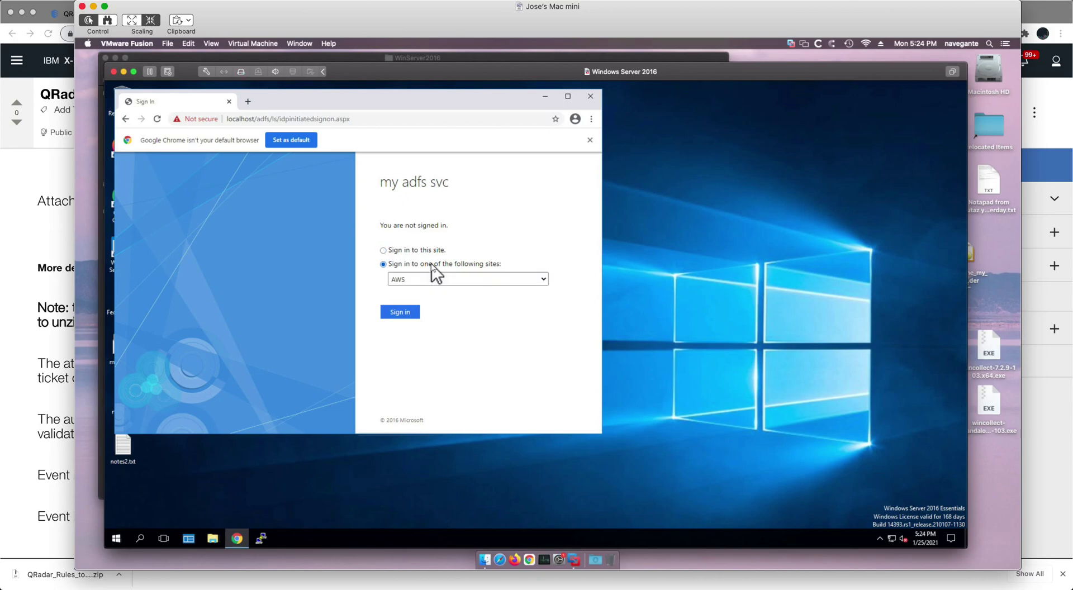
left_click(544, 281)
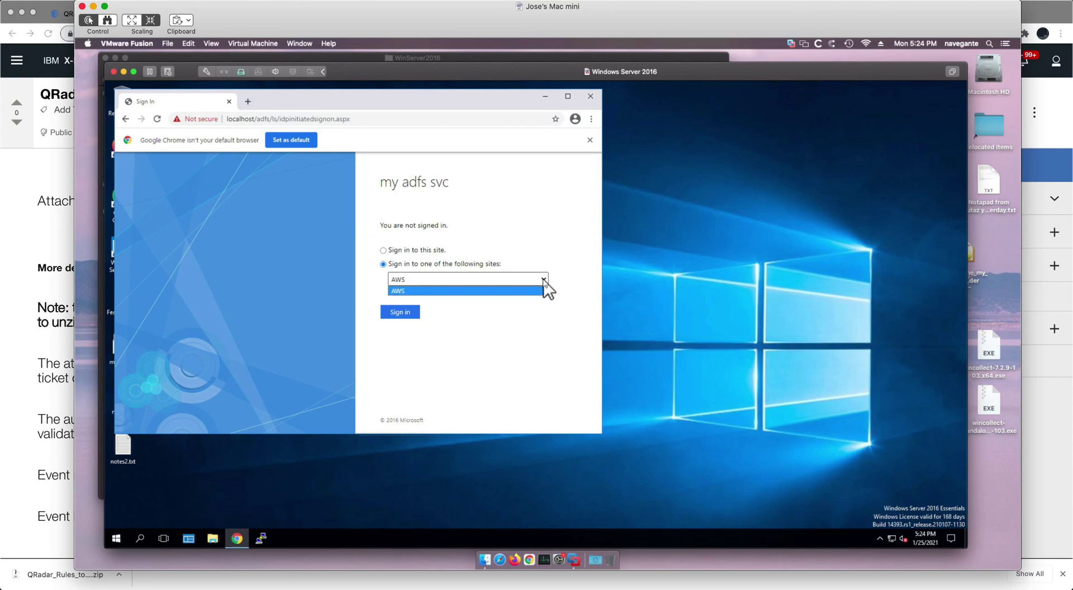
left_click(402, 313)
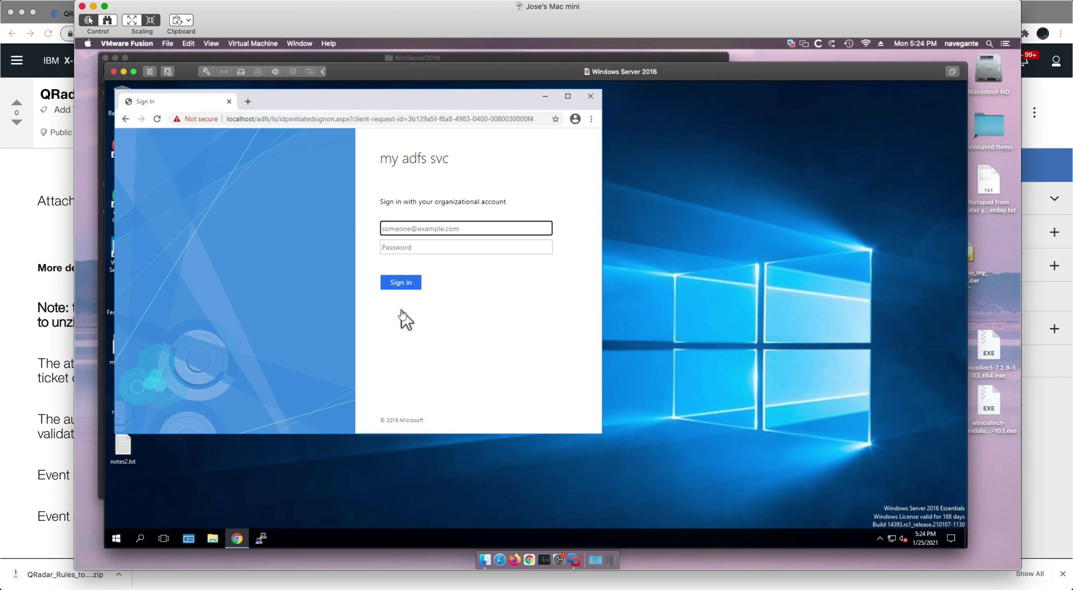
Sign in to the AWS console through ADFS with the user's organizational account e-mail and the account password
type("matt@demo.local")
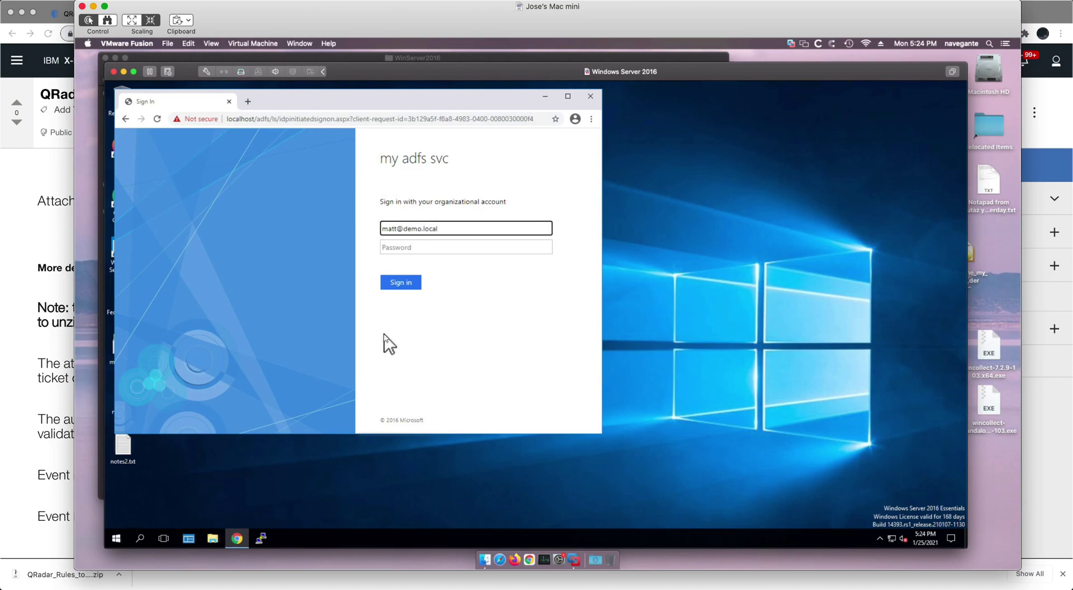
left_click(395, 246)
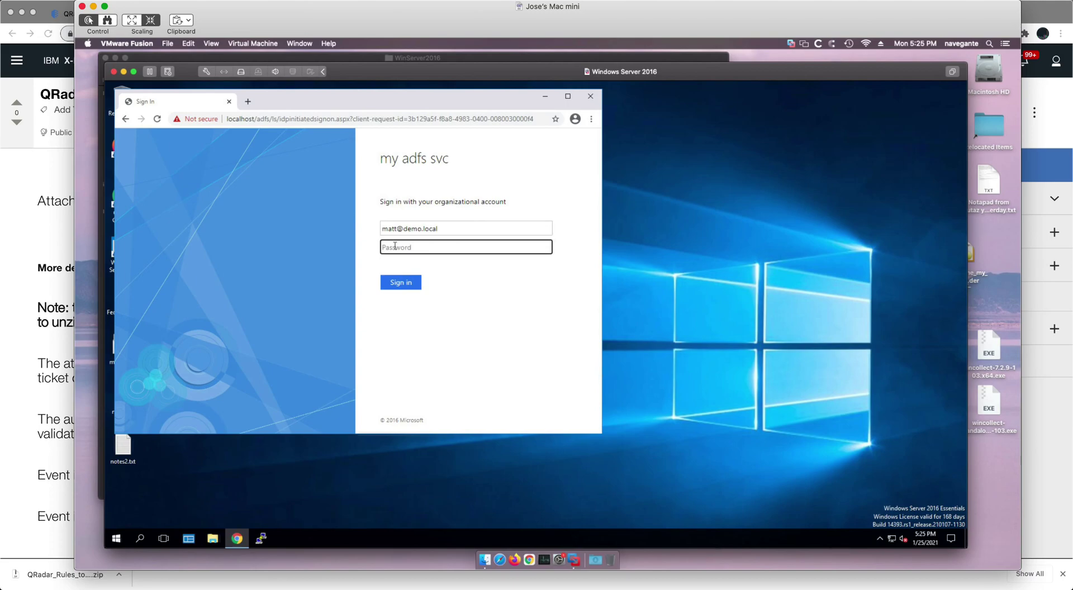
type("••••••••••")
key("Return")
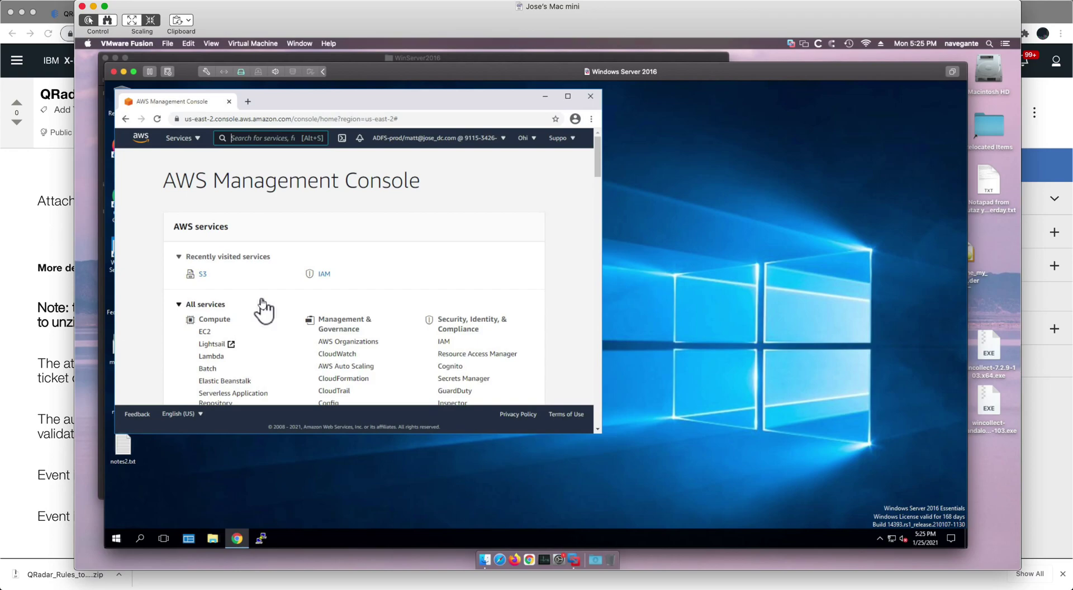
Switch to QRadar and examine the details of the Application Token Success event in the log activity
key("super+Tab")
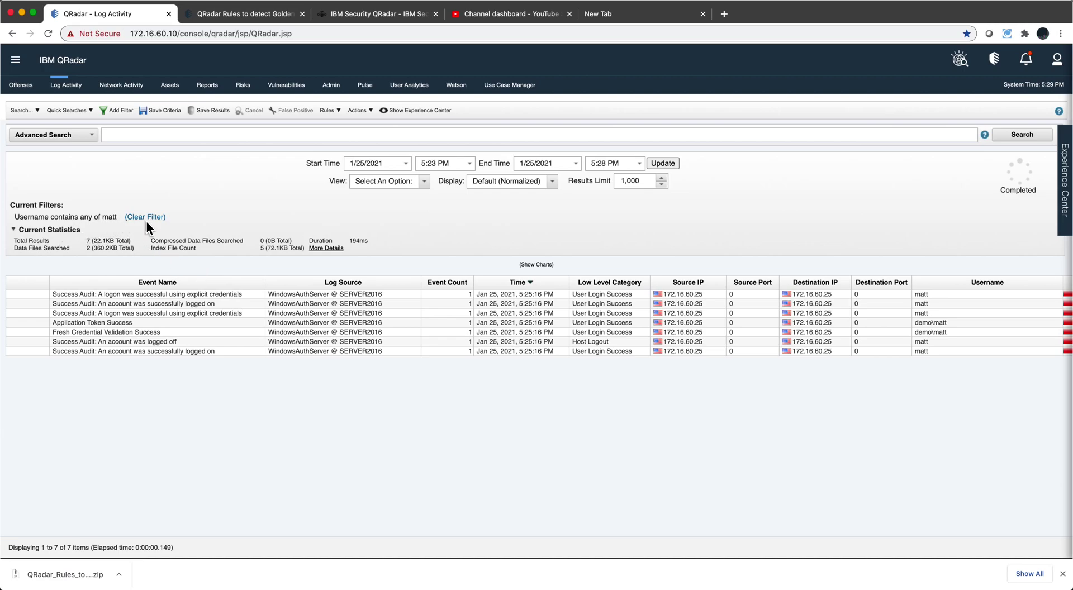
double_click(422, 323)
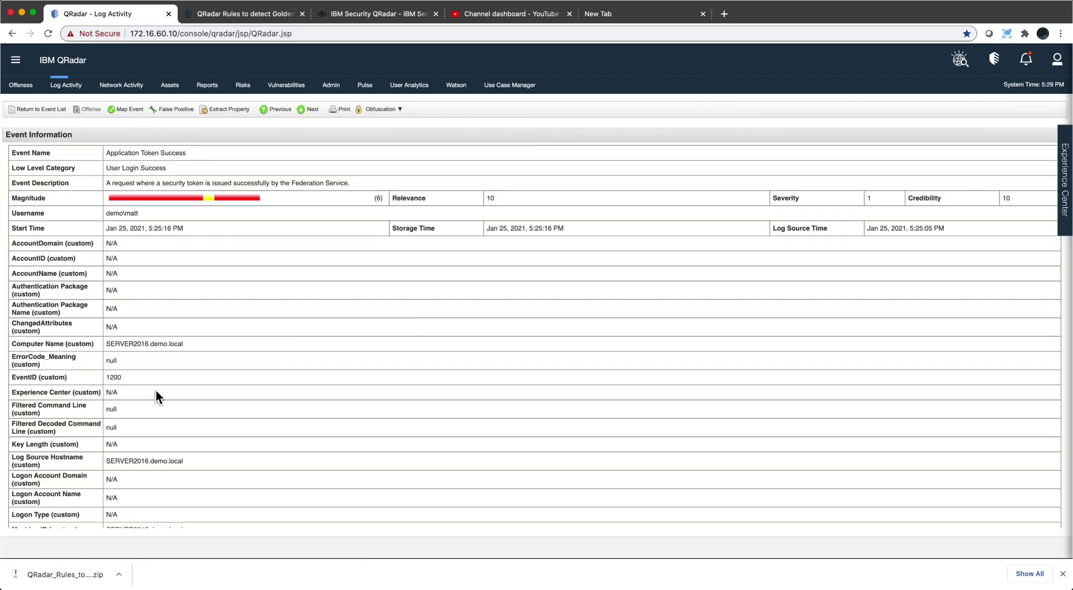
scroll(167, 417, "down", 10)
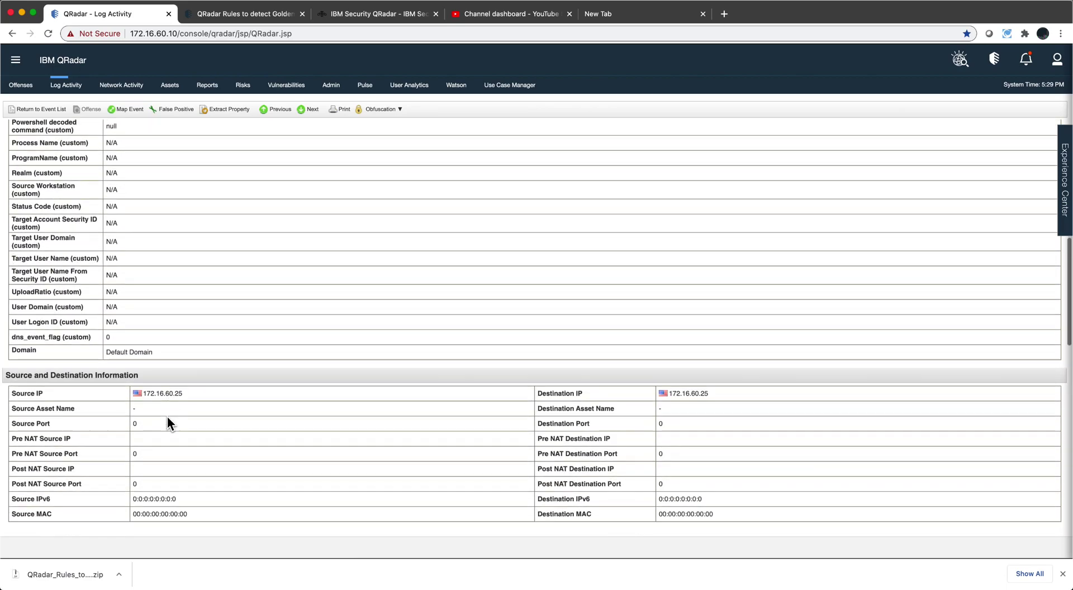
scroll(167, 416, "up", 10)
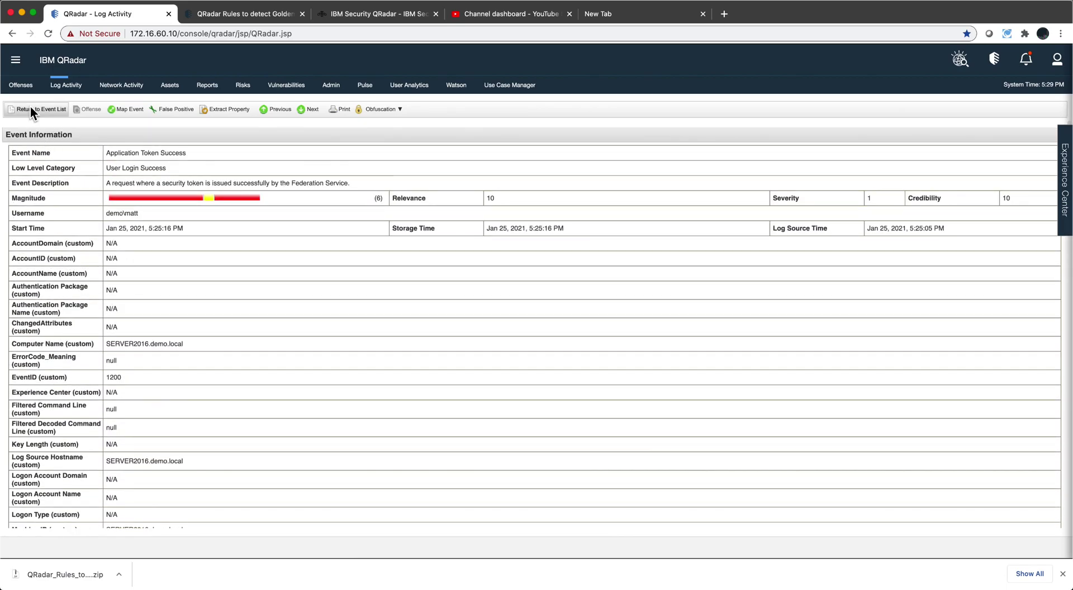
Return to the event list and inspect the details of the Fresh Credential Validation Success event
left_click(31, 110)
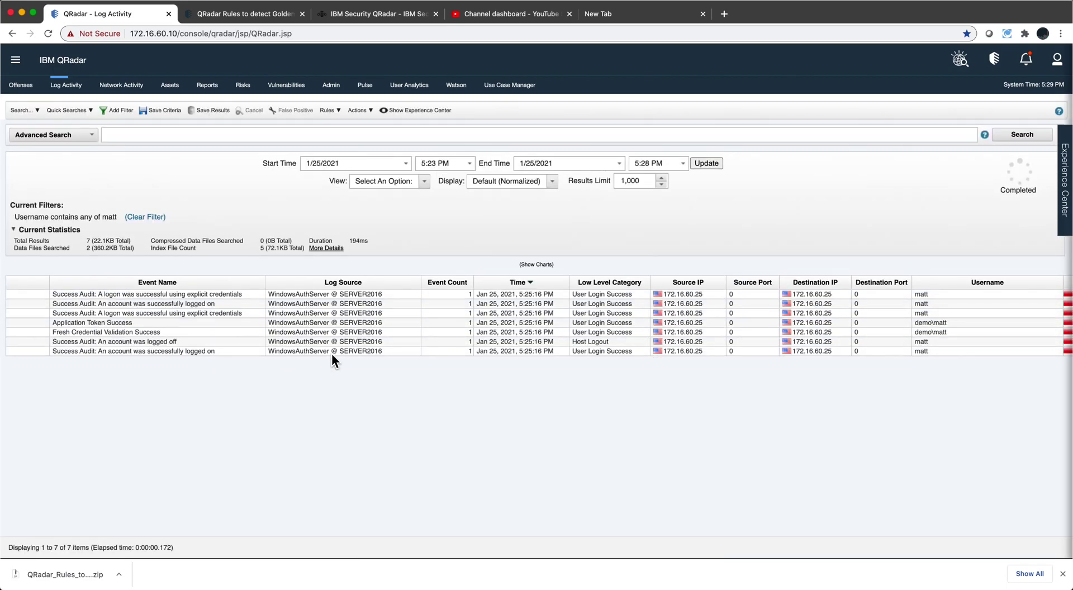
double_click(393, 332)
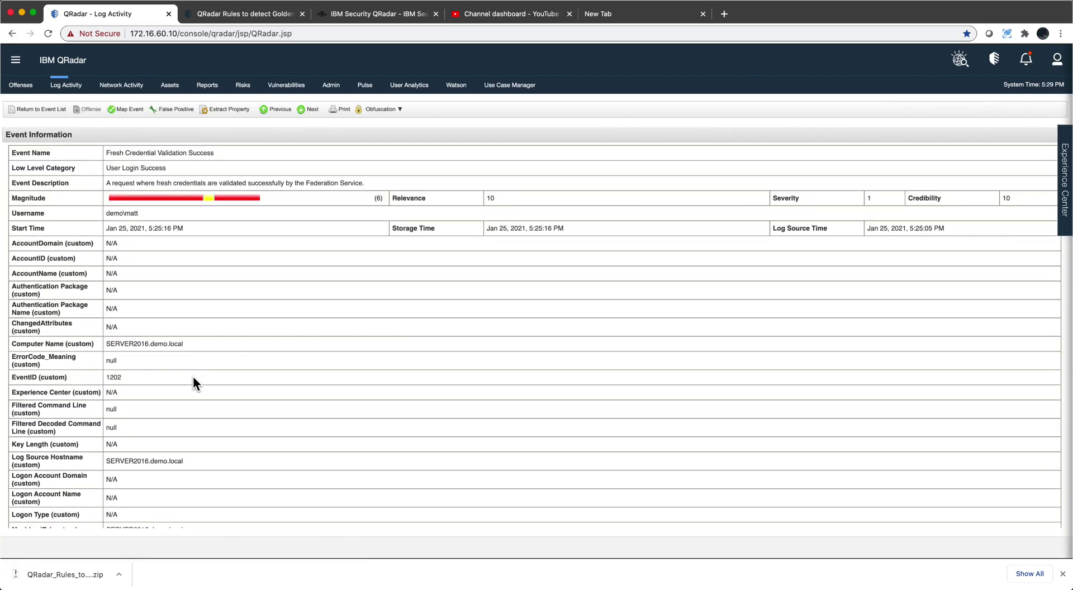
scroll(193, 376, "down", 1)
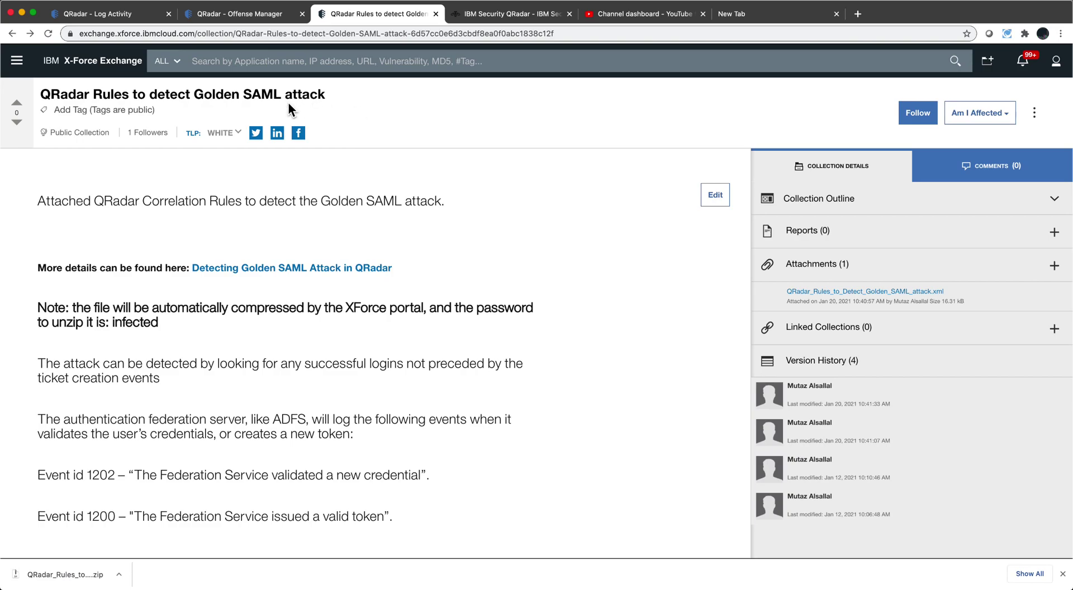
Highlight "Golden SAML" in the X-Force collection title and view the legitimate authentication flow in the community blog article on detecting the attack
left_click(196, 97)
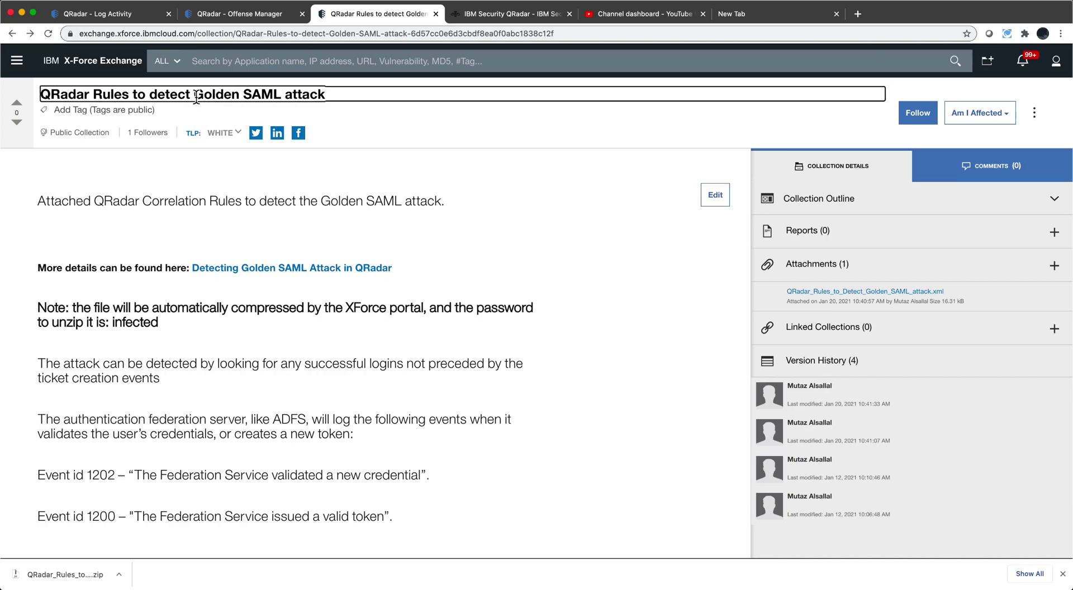
left_click_drag(196, 97, 276, 96)
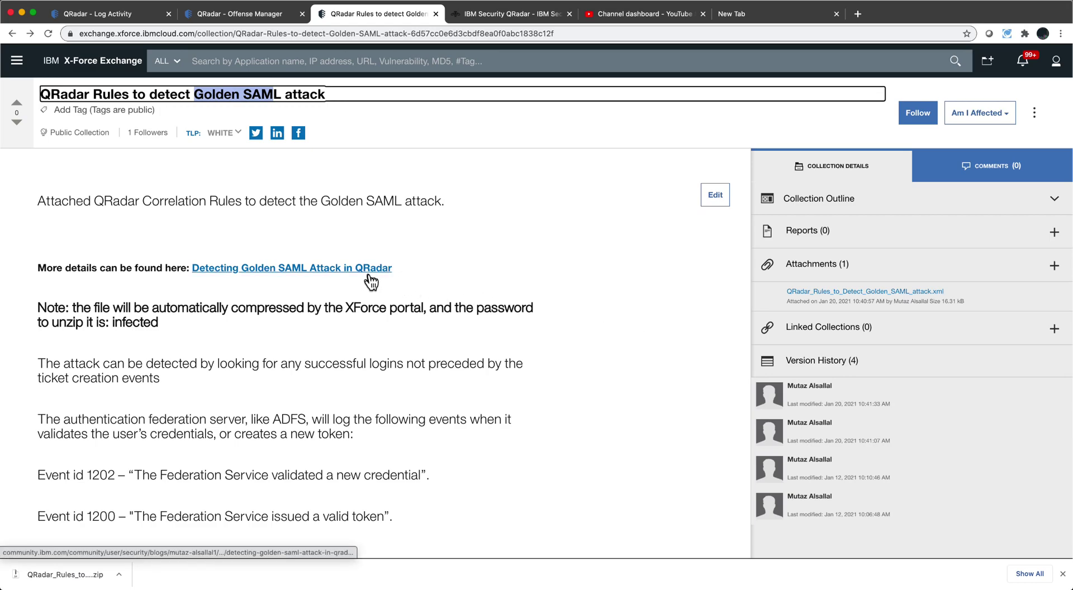
left_click(501, 16)
scroll(453, 299, "down", 3)
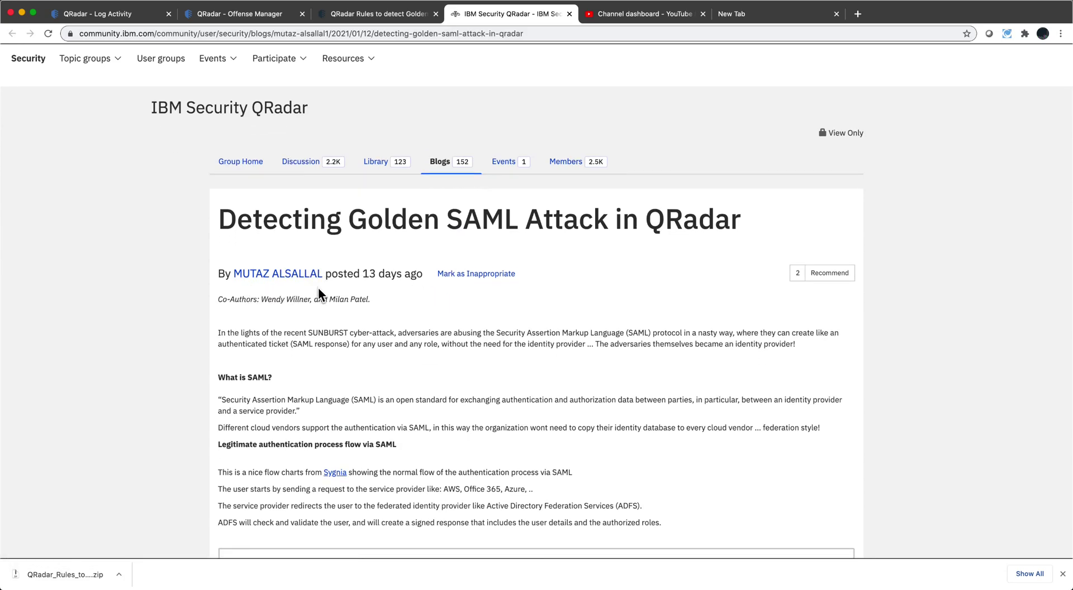
scroll(319, 288, "down", 3)
scroll(318, 292, "down", 3)
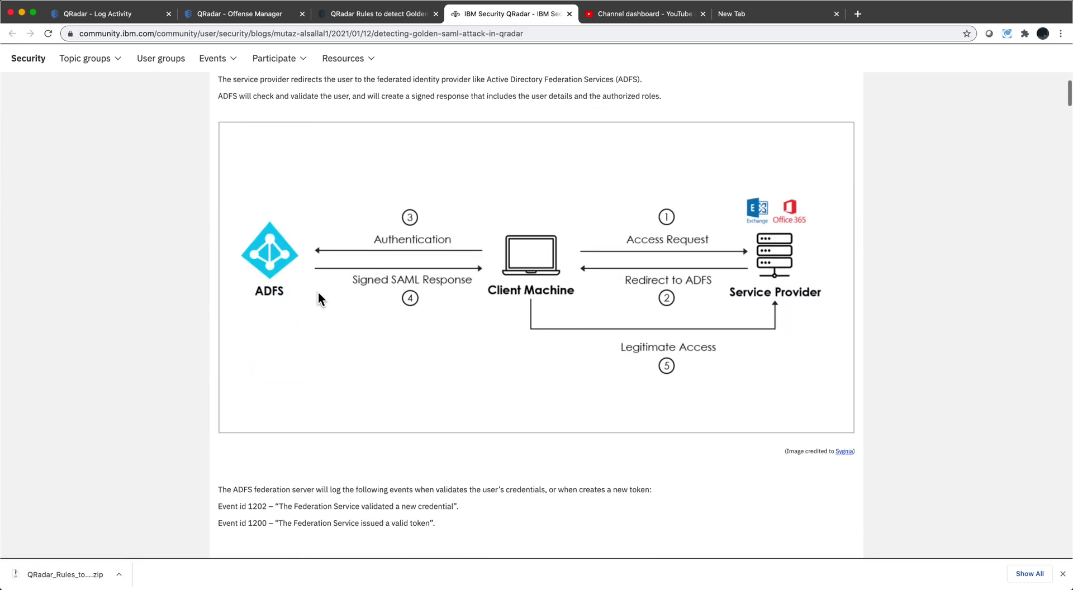
Read the blog's sections on the normal SAML event flow, the Golden SAML exploitation and its detection in QRadar
scroll(319, 300, "down", 6)
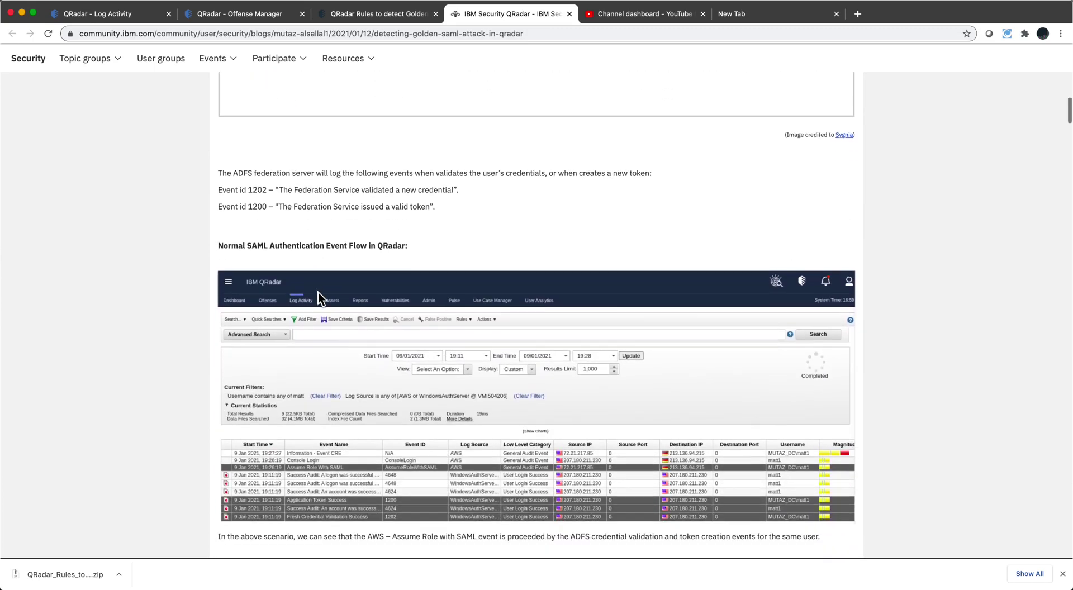
scroll(318, 293, "down", 3)
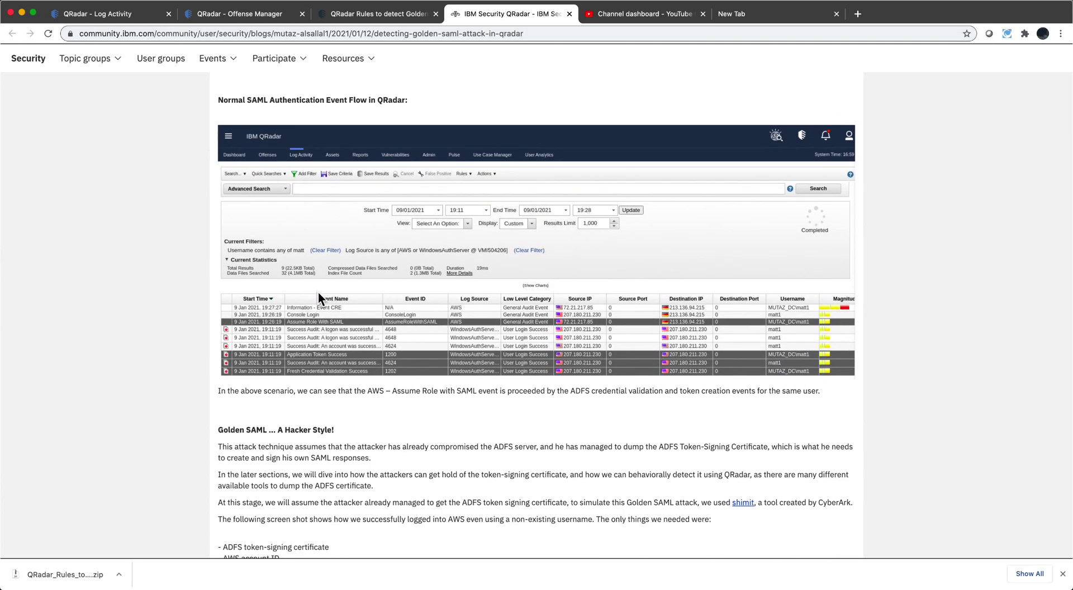
scroll(318, 292, "down", 2)
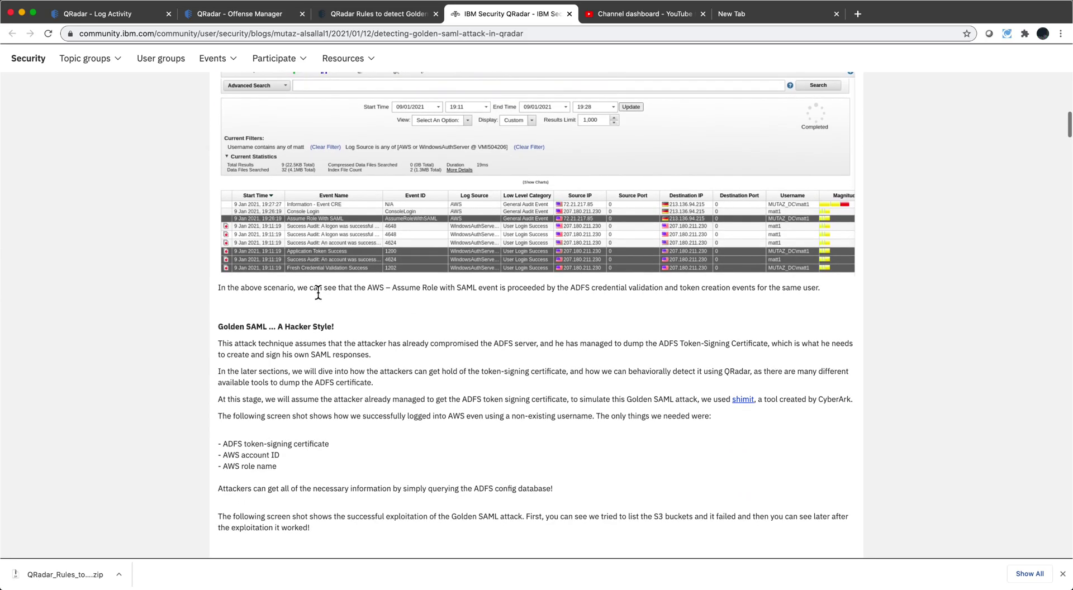
scroll(316, 327, "down", 1)
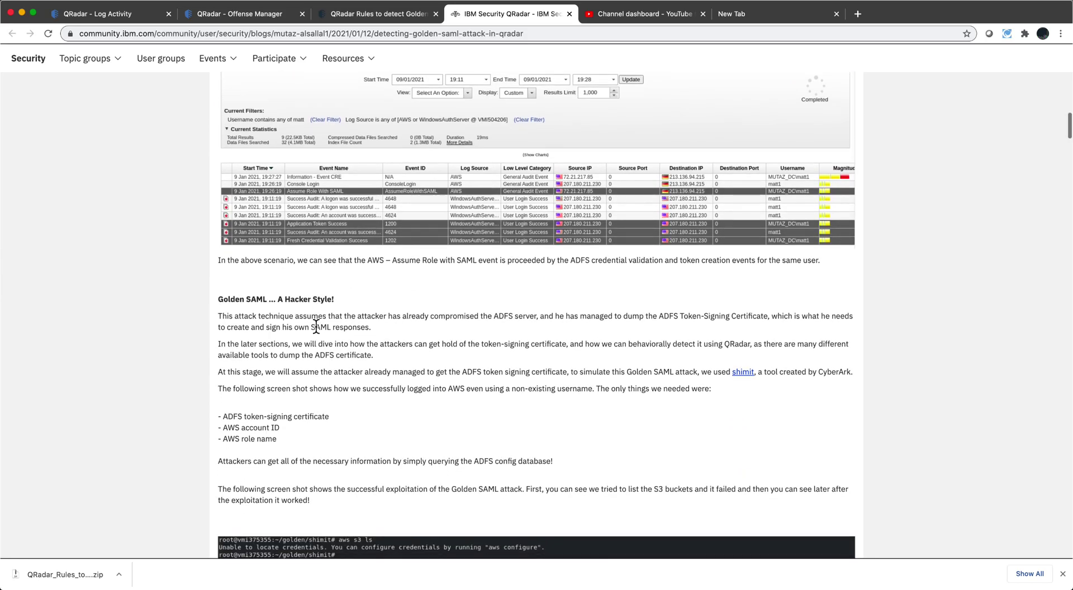
scroll(317, 327, "down", 4)
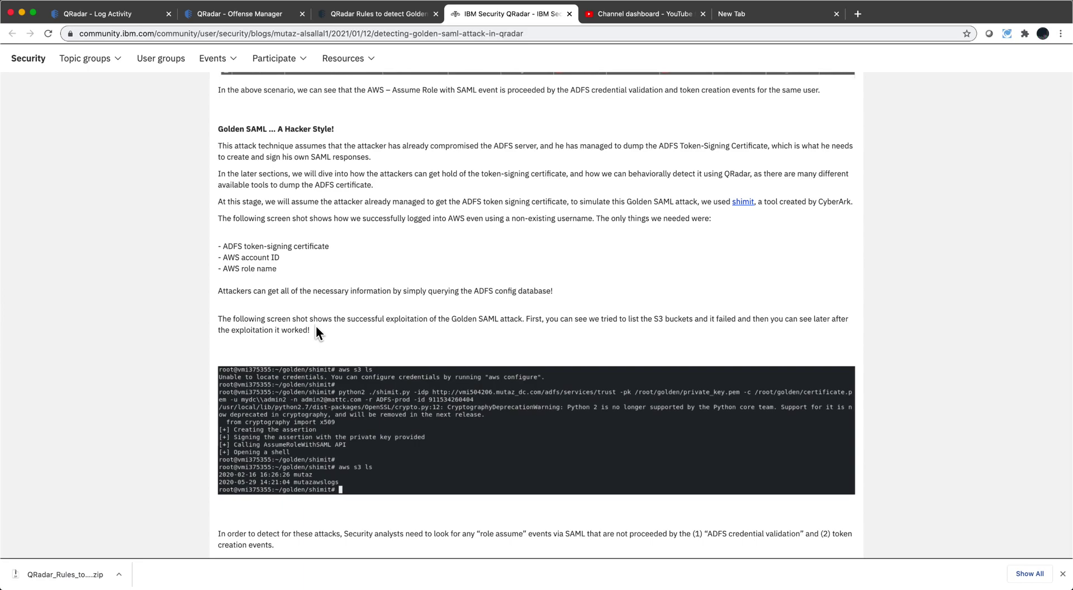
scroll(316, 328, "down", 2)
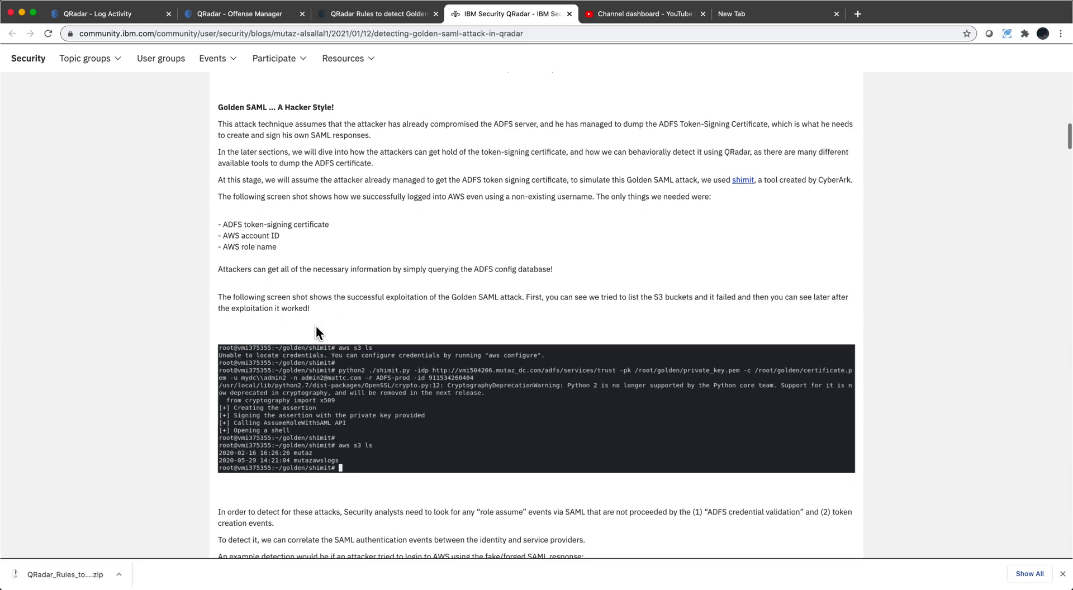
scroll(317, 326, "down", 5)
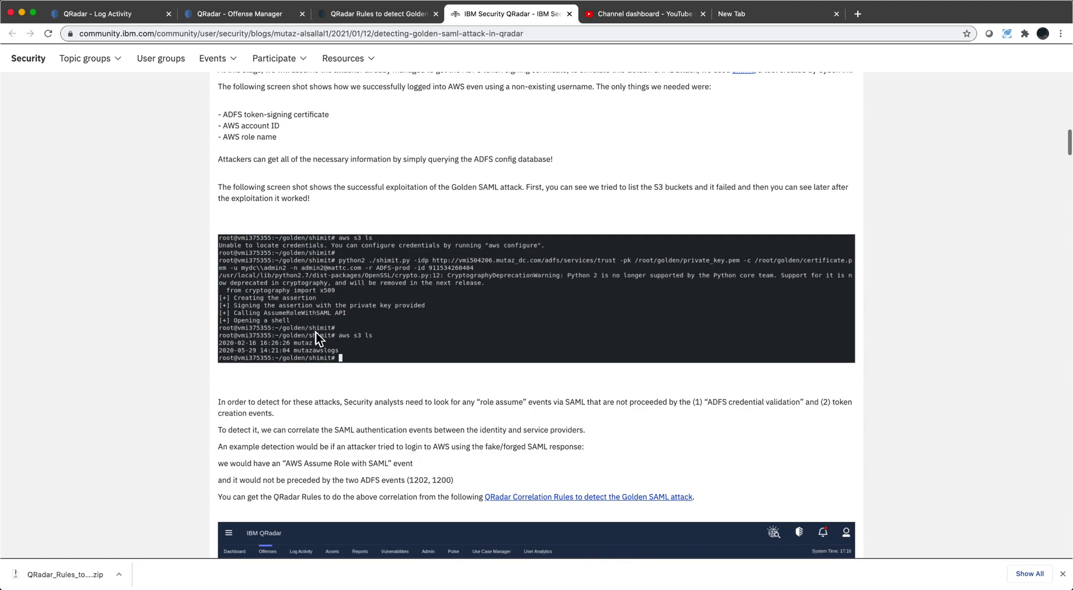
scroll(316, 336, "down", 7)
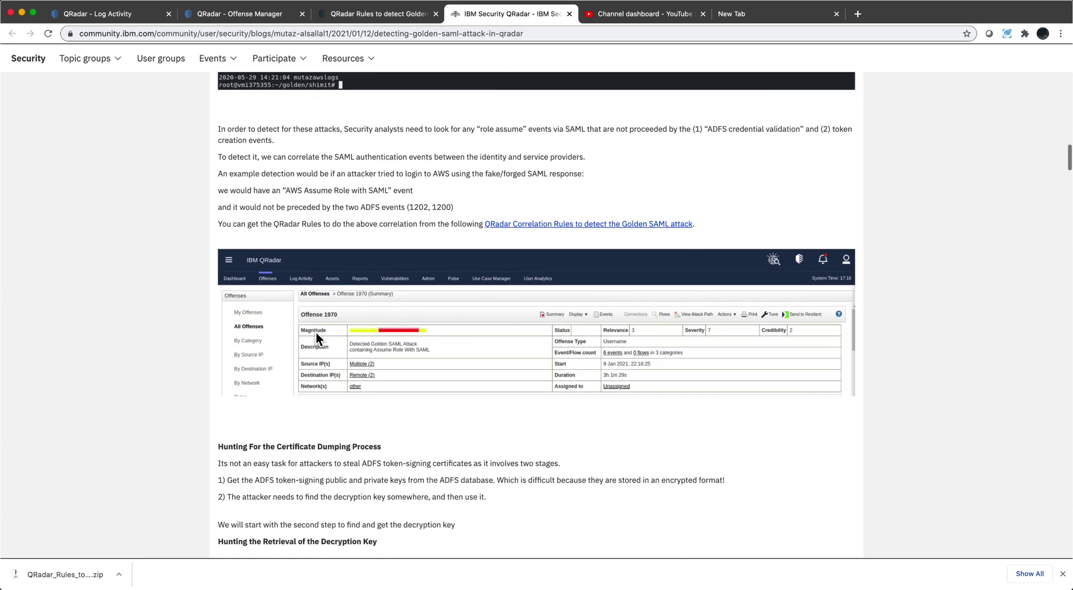
Review the article's hunting guidance for decryption key retrieval, directory auditing and ADFS database dumping
scroll(316, 335, "down", 5)
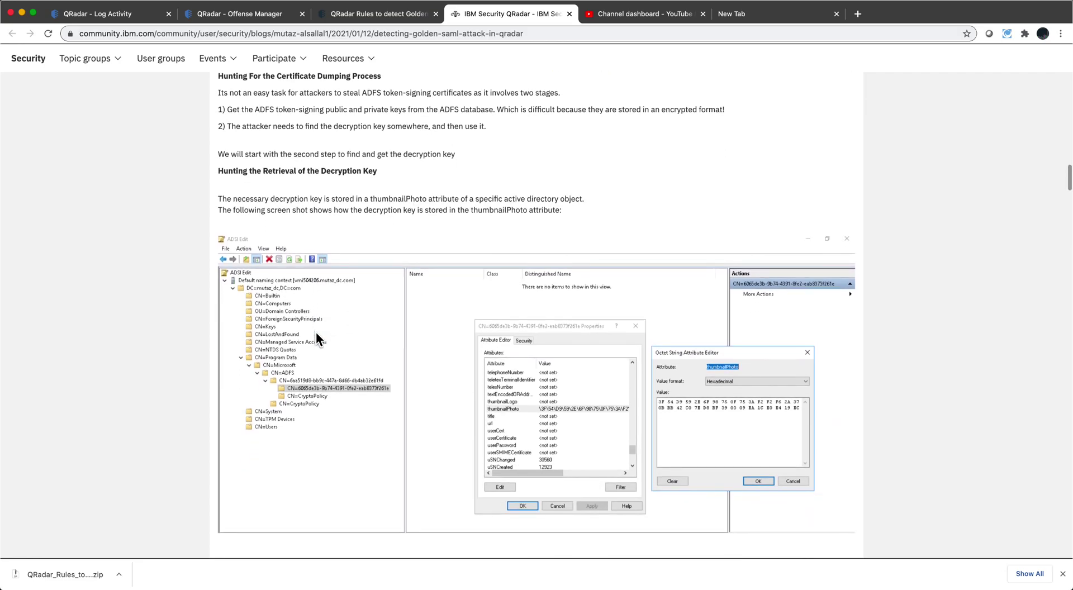
scroll(316, 339, "down", 4)
scroll(317, 339, "down", 10)
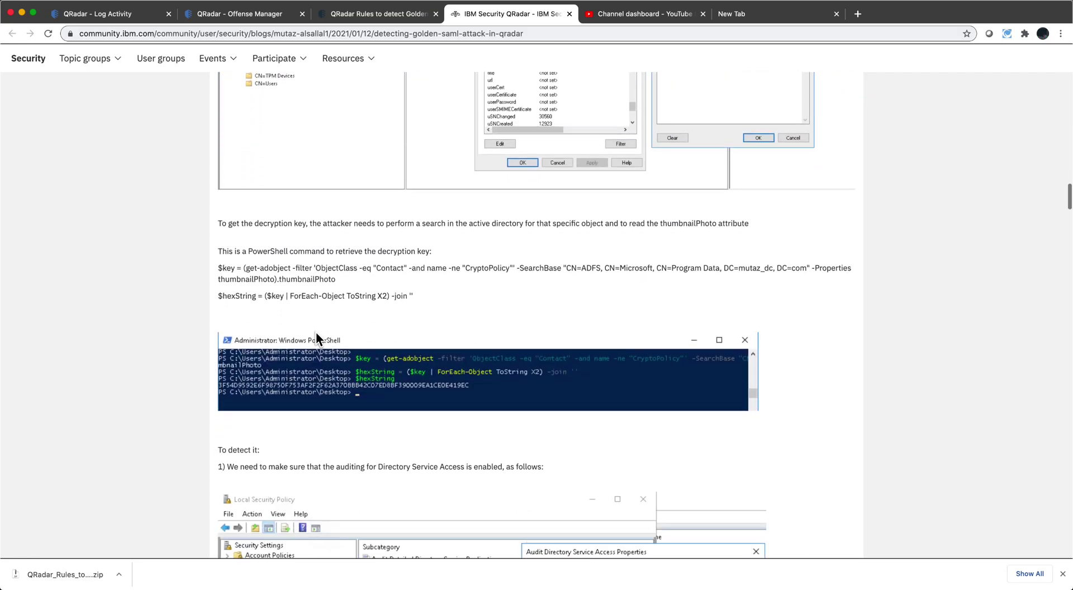
scroll(316, 339, "down", 10)
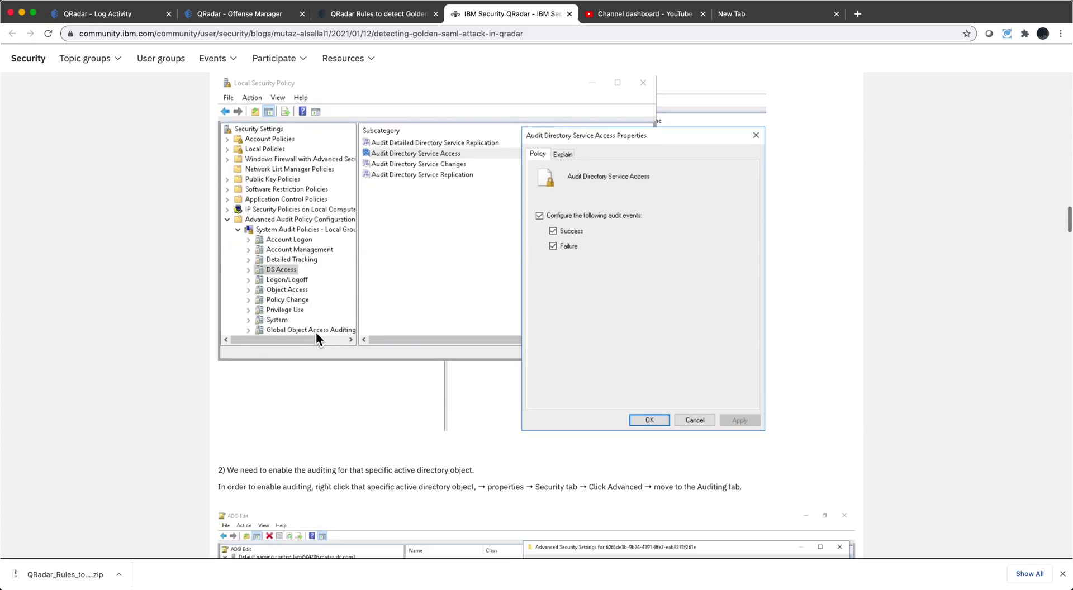
scroll(316, 336, "down", 15)
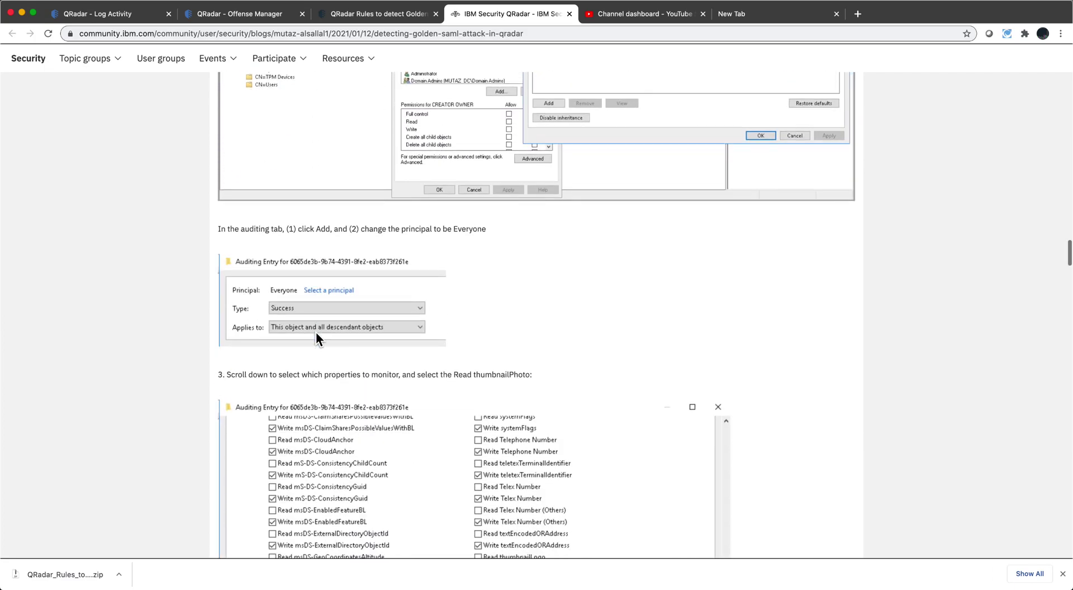
scroll(316, 336, "down", 12)
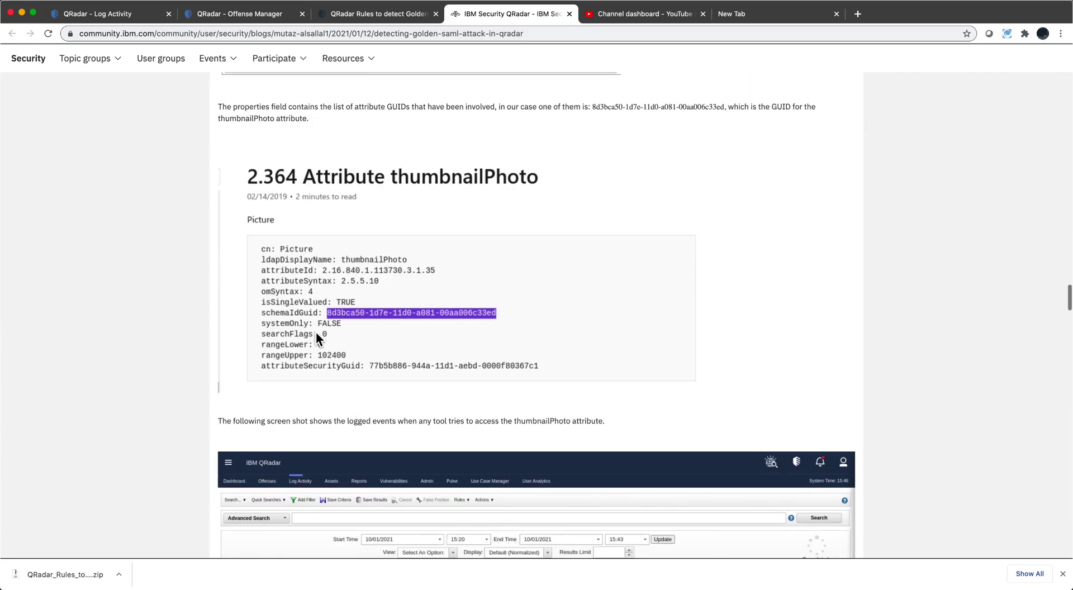
scroll(317, 334, "down", 14)
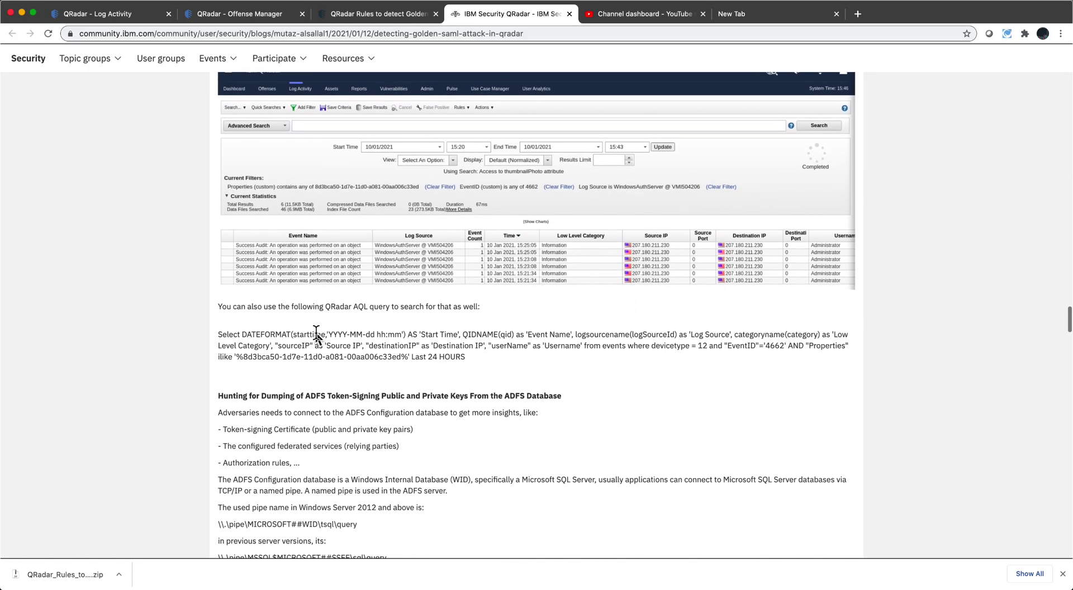
scroll(316, 333, "down", 12)
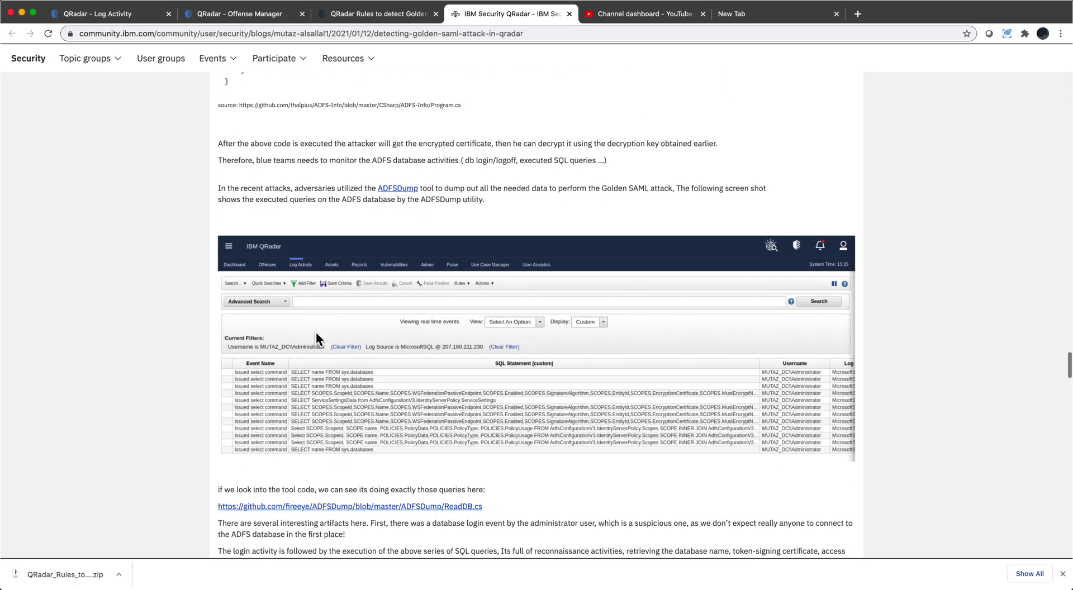
scroll(316, 332, "down", 10)
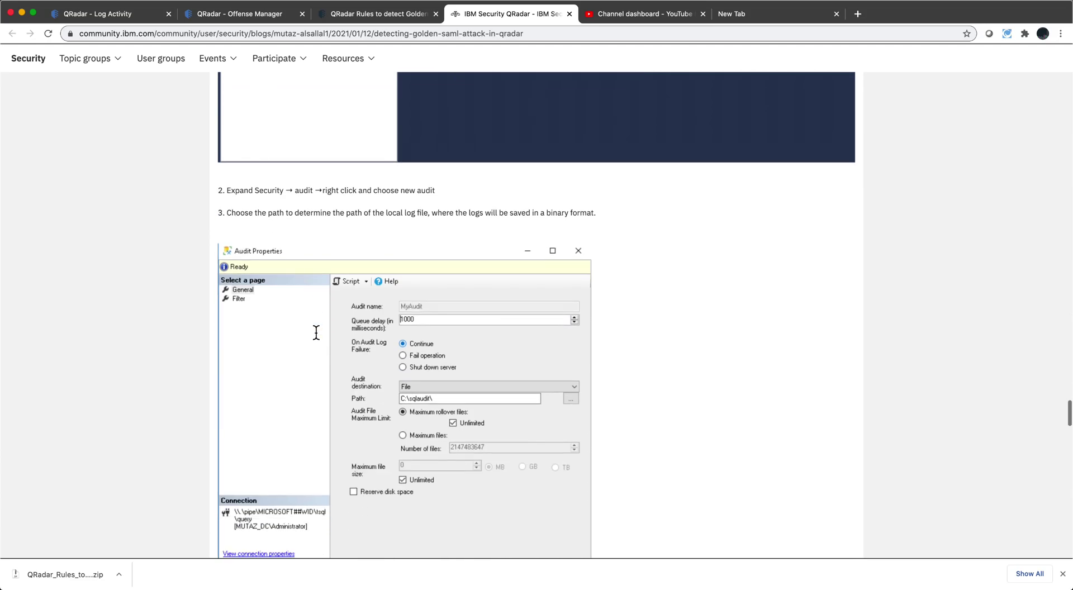
Go back to the article's passage on the QRadar correlation rules and the example Golden SAML offense
scroll(317, 333, "up", 5)
scroll(316, 332, "up", 20)
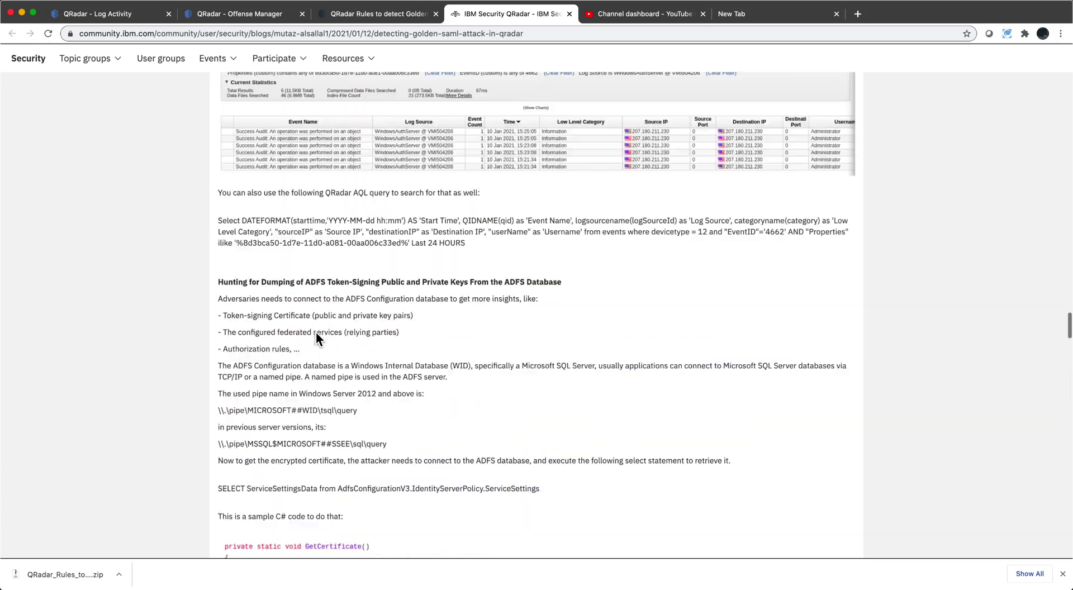
scroll(316, 335, "up", 20)
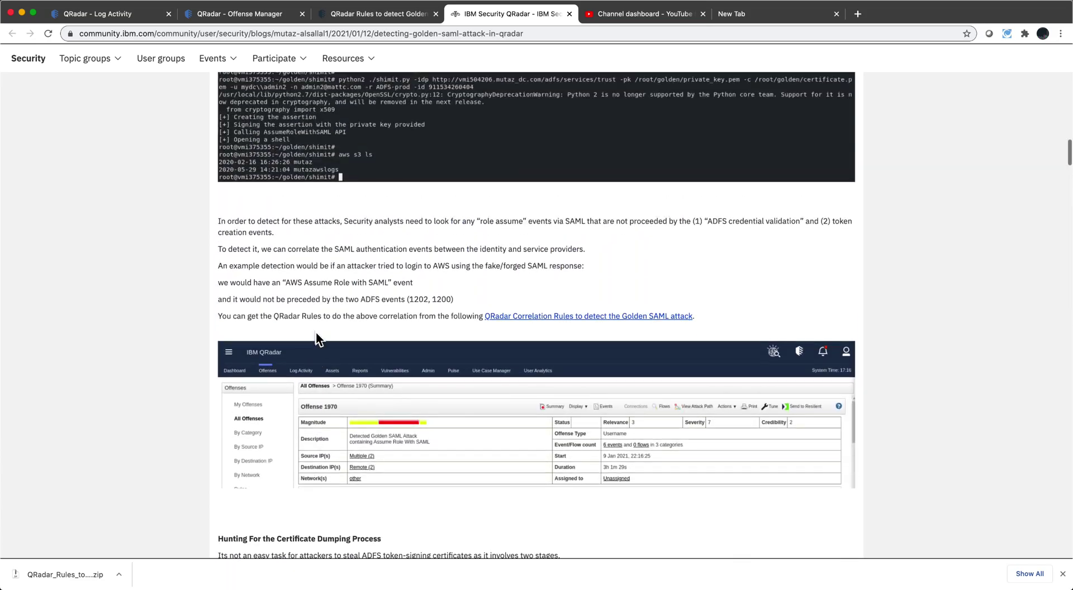
scroll(316, 332, "up", 2)
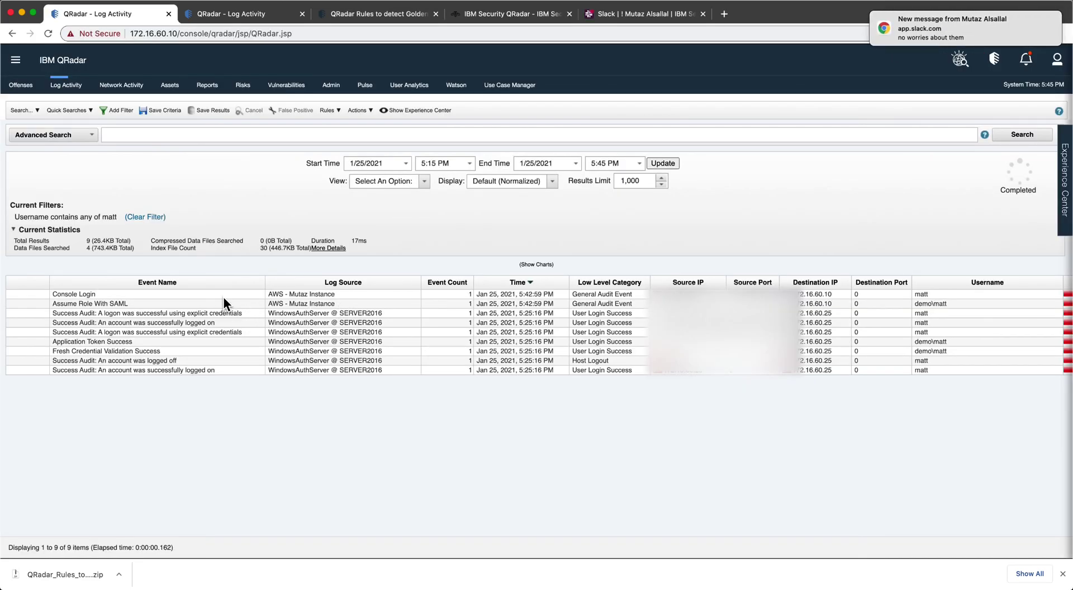
Highlight the AWS Console Login event and the Assume Role With SAML event in QRadar's log activity
left_click(222, 295)
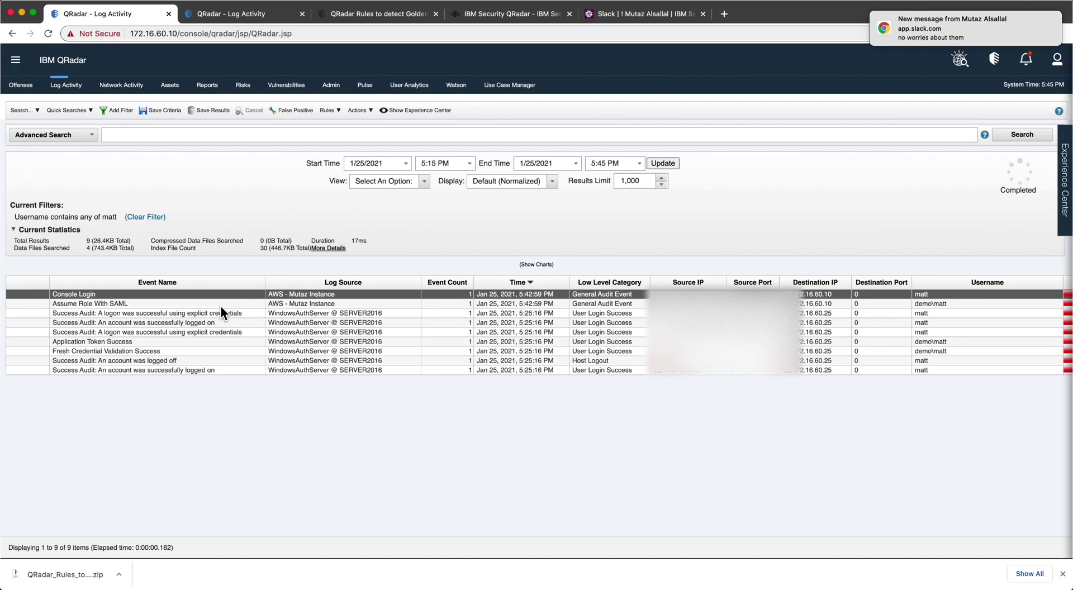
left_click(221, 305)
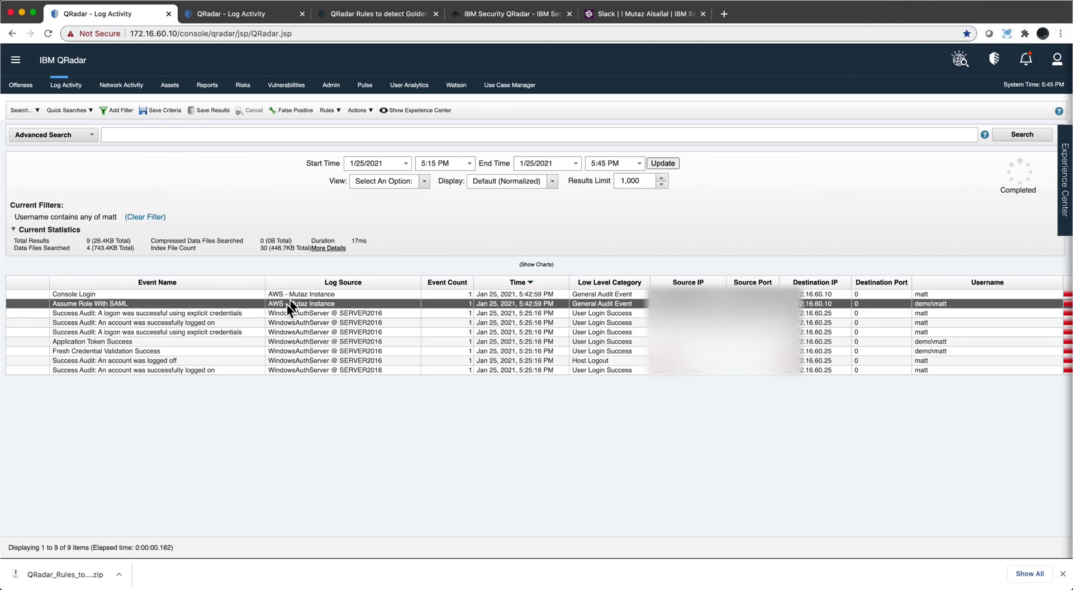
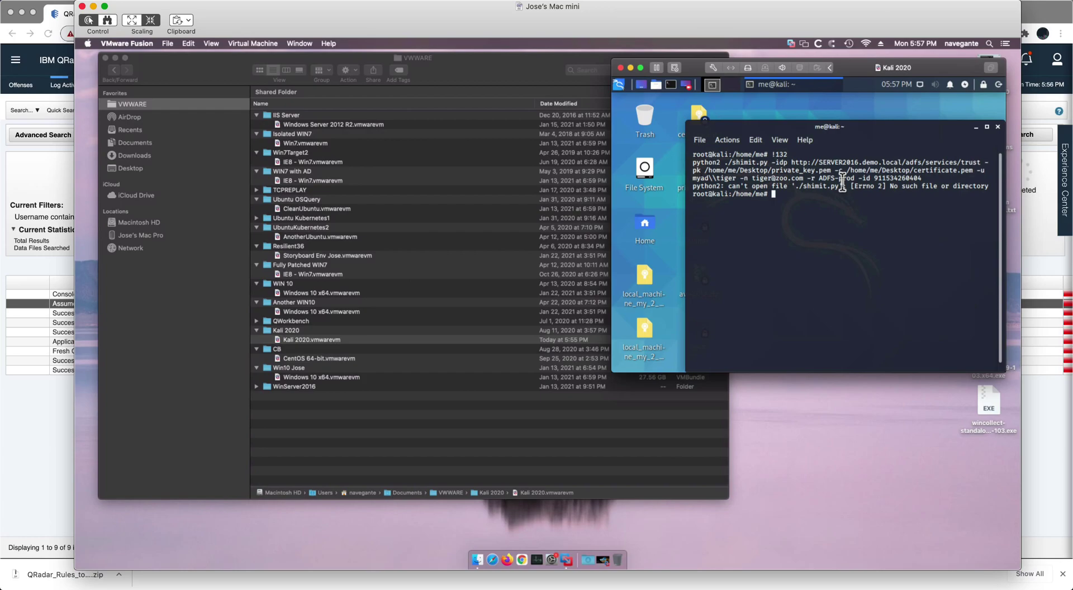
Start a change-directory command in the Kali 2020 root terminal
type("cd ")
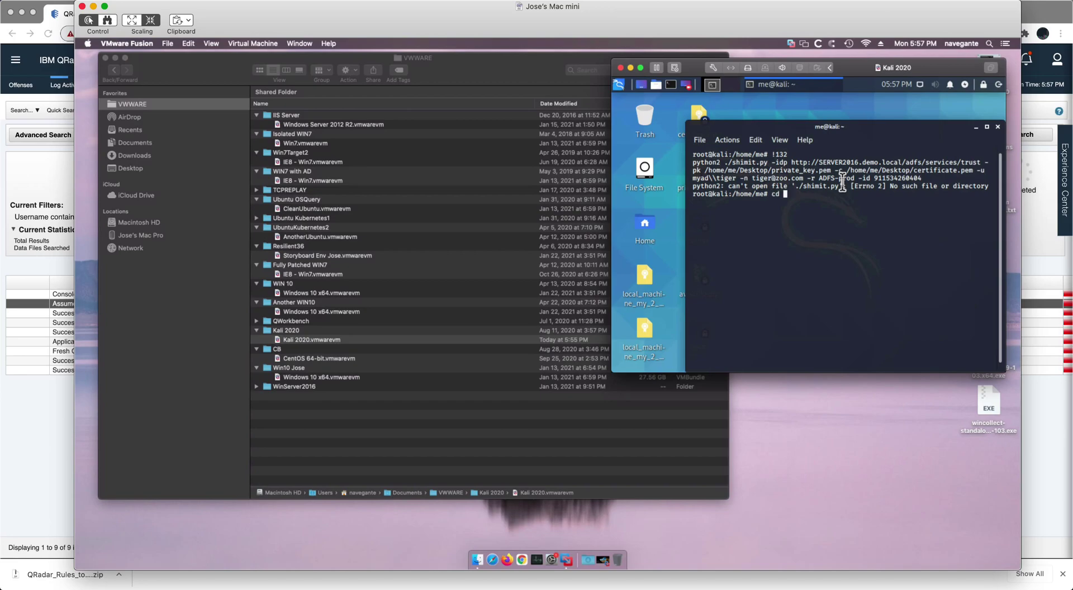